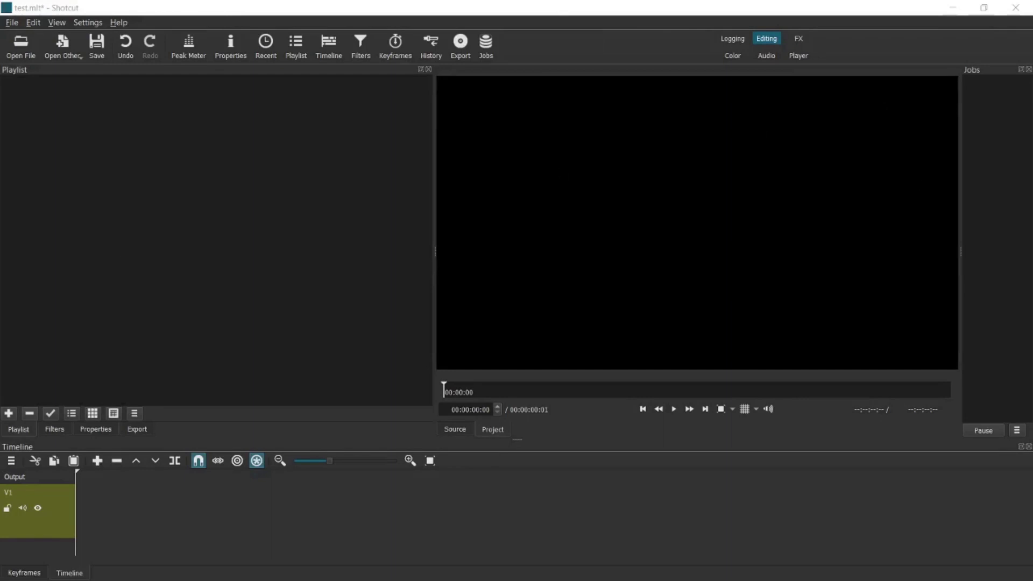
Step: Place the .mkv recording on V1 and split it at 00:00:13 and 00:00:17:06
left_click_drag(963, 266, 203, 511)
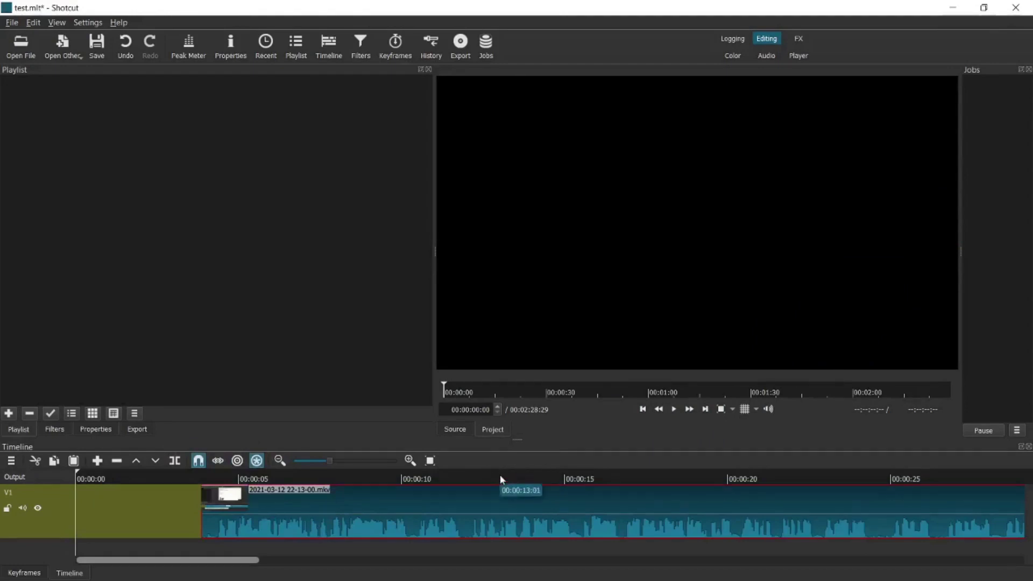
left_click(501, 478)
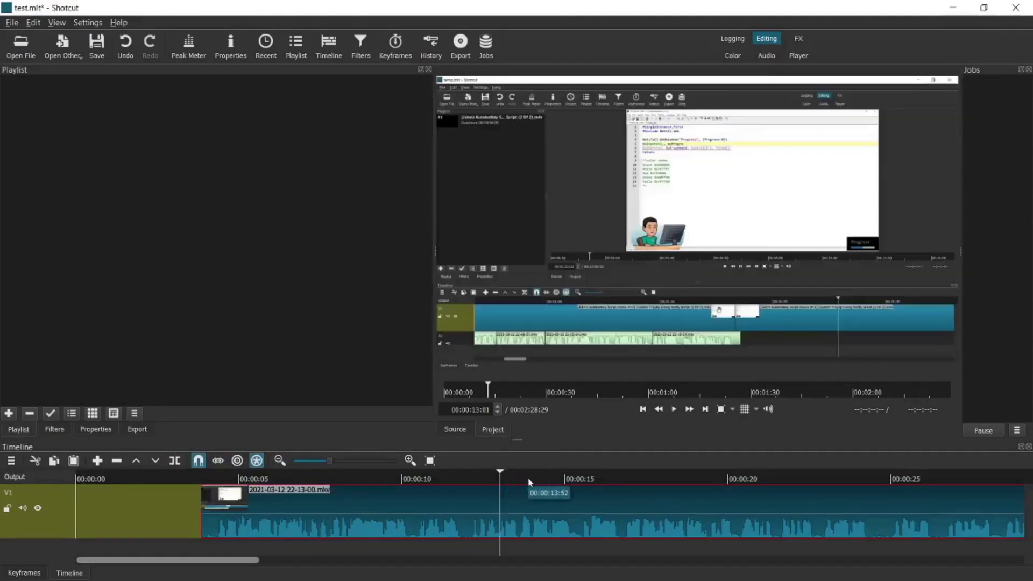
key("s")
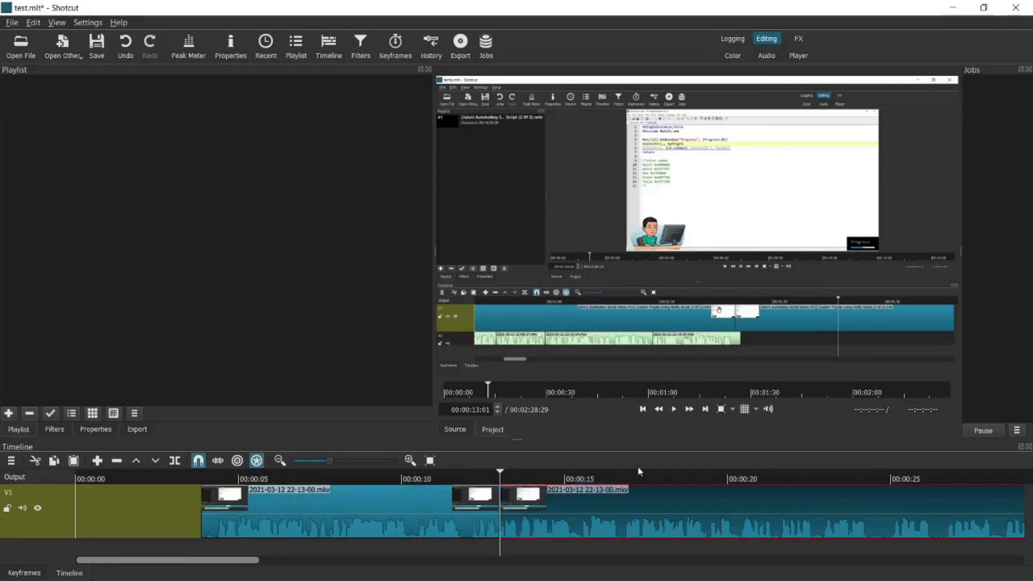
left_click(634, 478)
key("s")
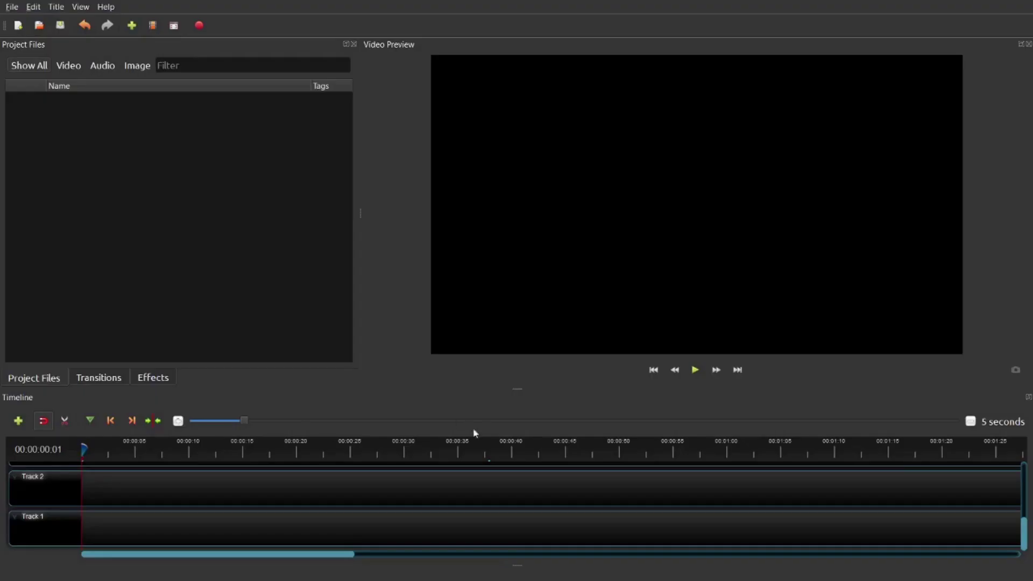
Step: Set the playhead to 00:00:33:24 and drop the .mkv recording onto Track 1
left_click(426, 455)
left_click(446, 453)
left_click_drag(454, 507, 348, 538)
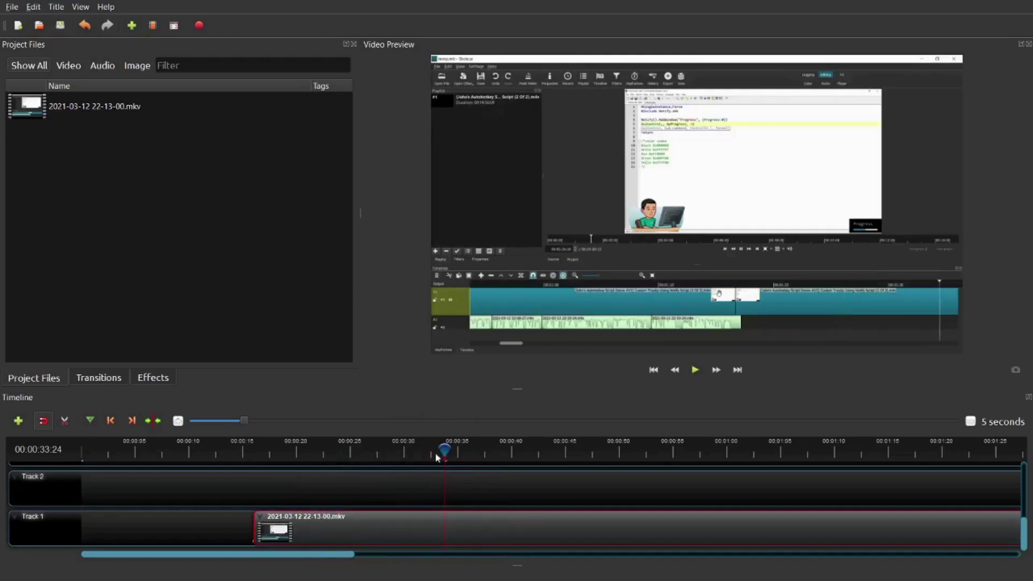
Step: Show the playhead's Slice All options and dismiss them without cutting
right_click(444, 451)
mouse_move(492, 454)
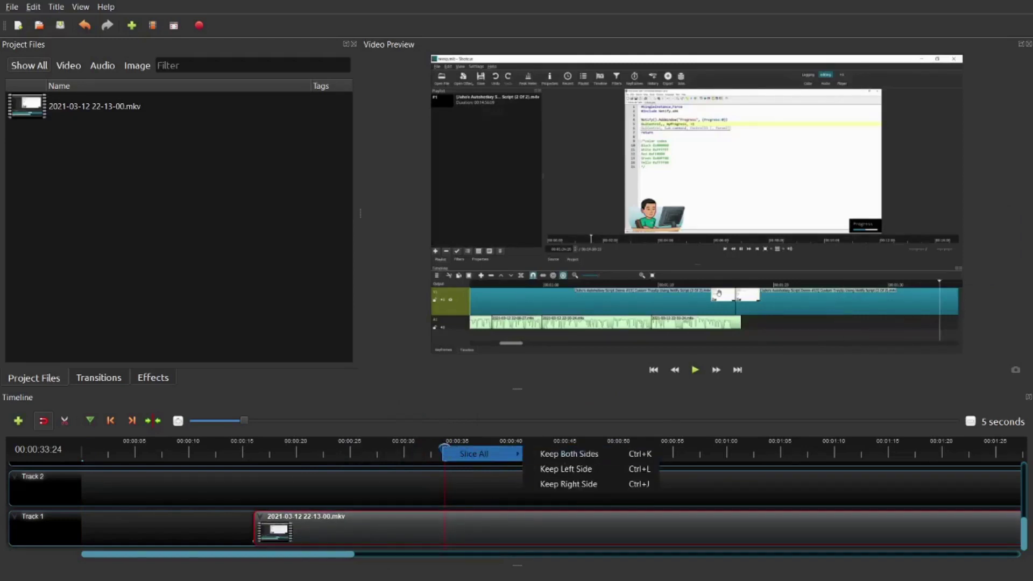
key("Escape")
key("Escape")
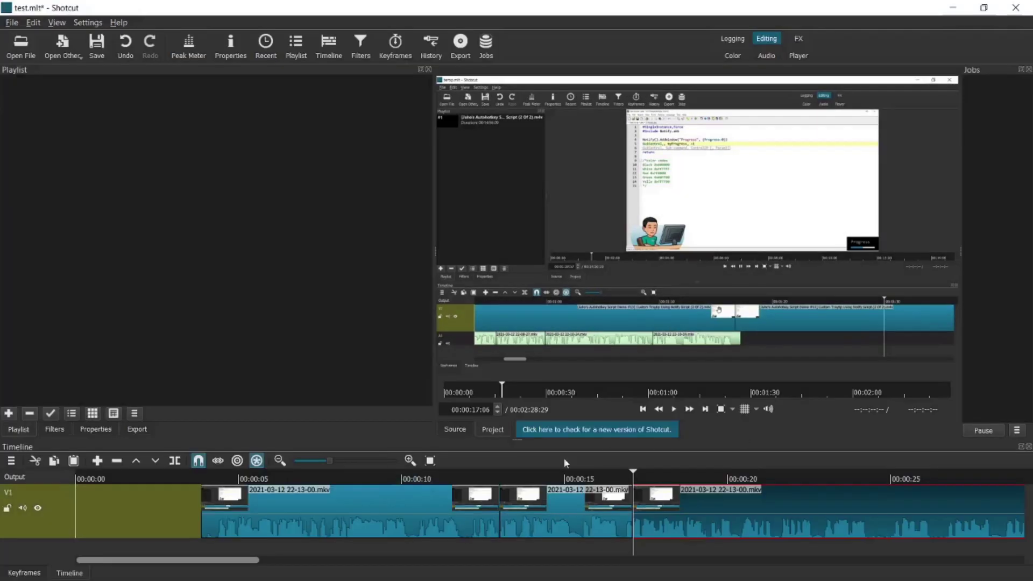
Step: Split the V1 clip at the current playhead position with S
key("s")
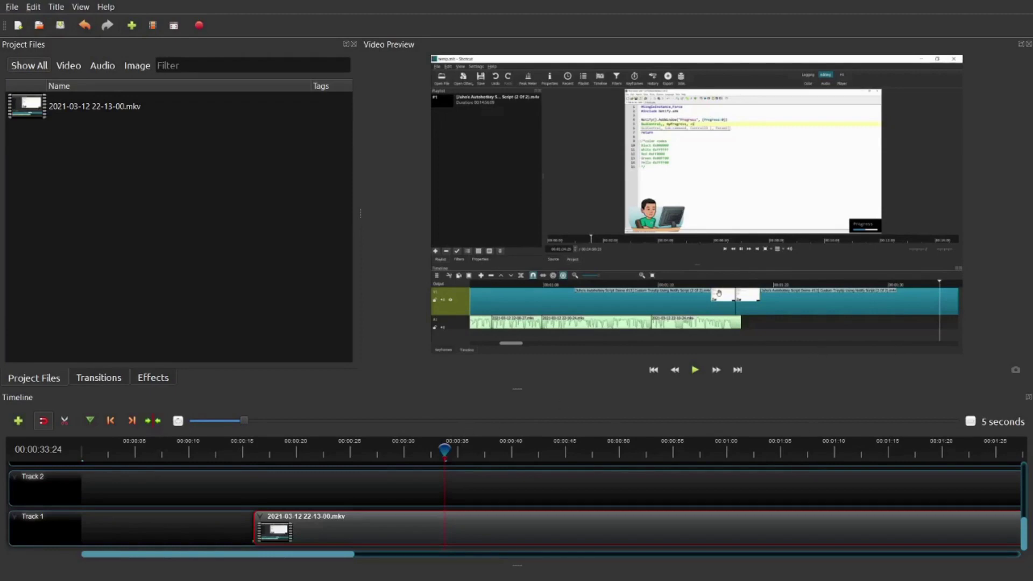
Step: Bring the HotString Hotkey for Personal Use.ahk script in SciTE4AutoHotkey to the front
key("alt+Tab")
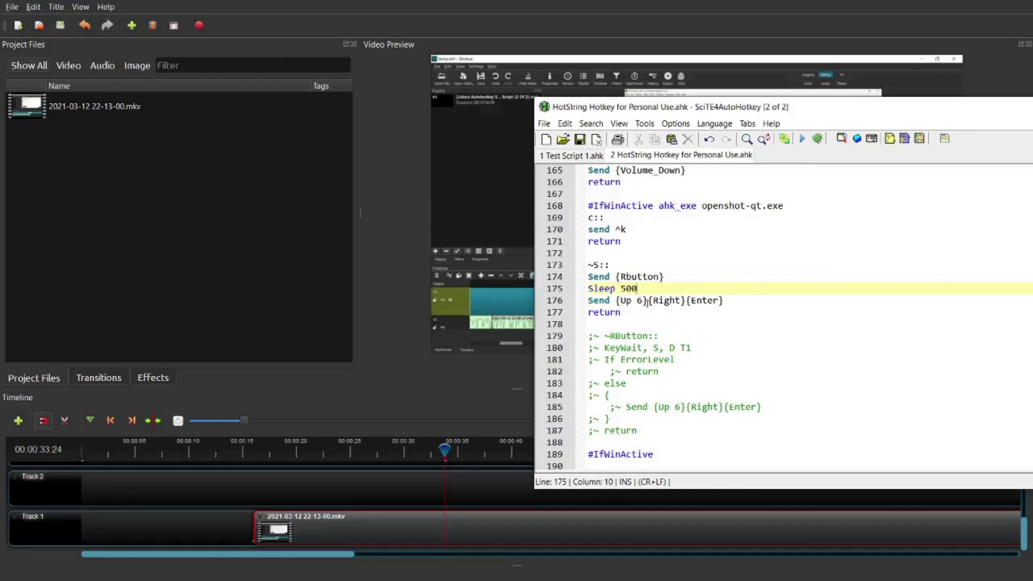
Step: Point out script lines 170, 169 and 168 for OpenShot slicing, then return to OpenShot
left_click(557, 228)
left_click(558, 217)
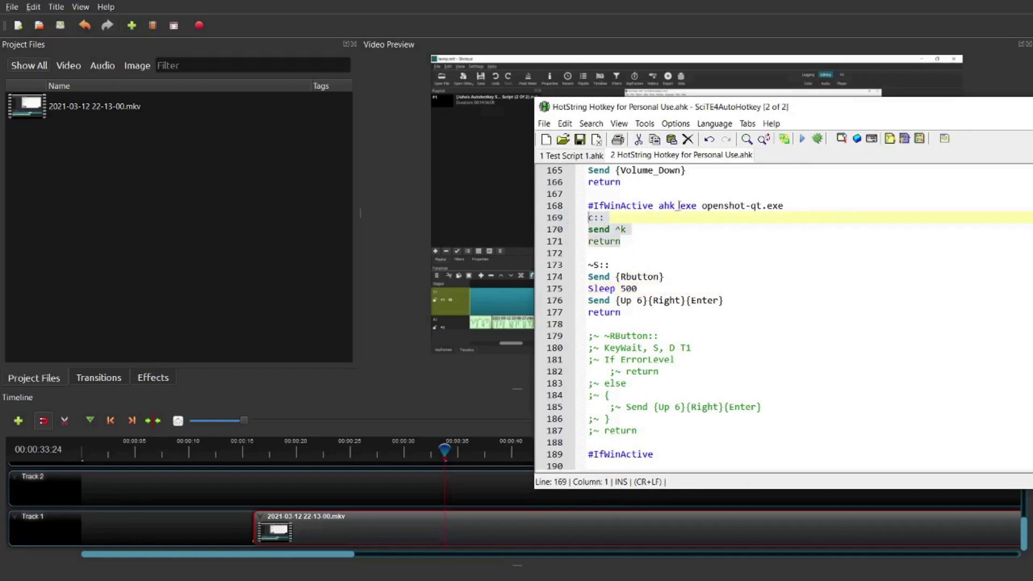
left_click(551, 206)
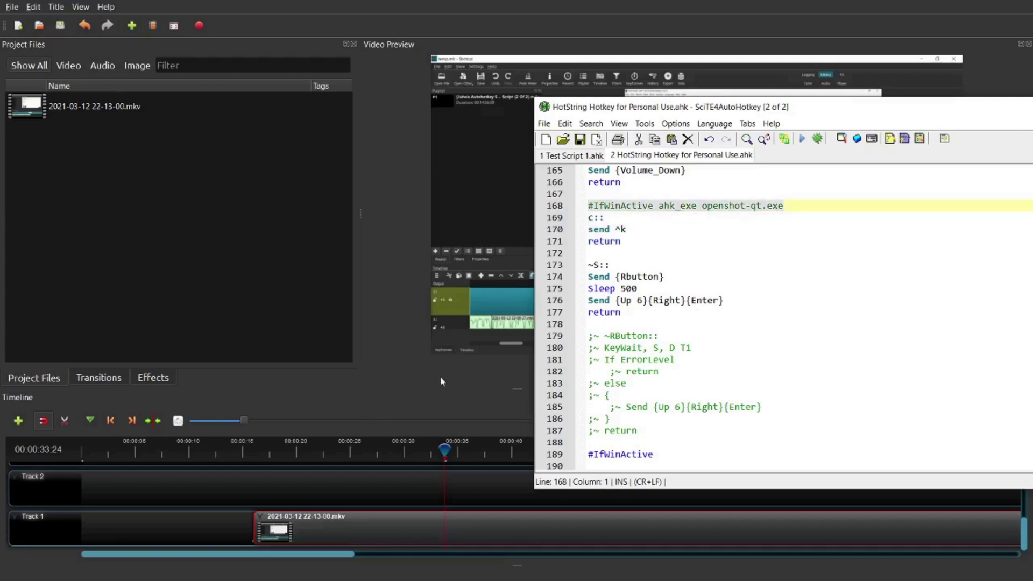
left_click(383, 401)
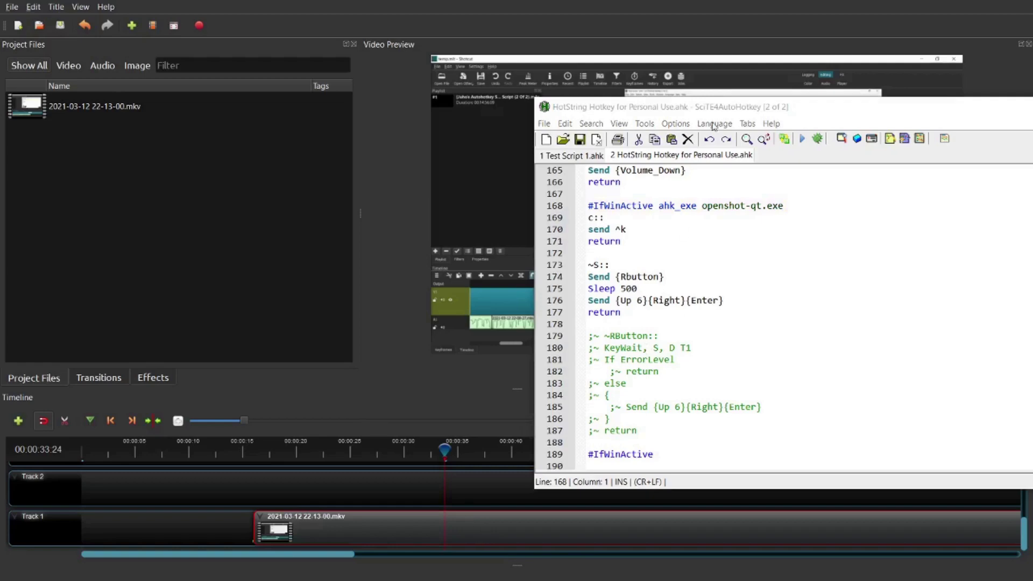
left_click_drag(728, 106, 738, 105)
Step: Slice the Track 1 clip at 00:45, 01:02.15 and 00:26.09 with Ctrl+K
left_click(458, 293)
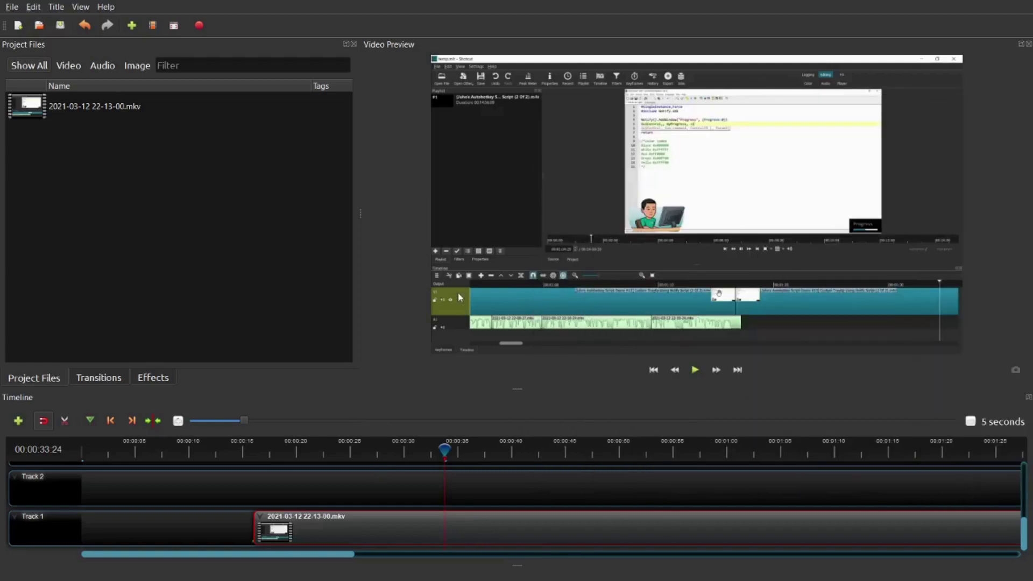
left_click_drag(444, 449, 571, 444)
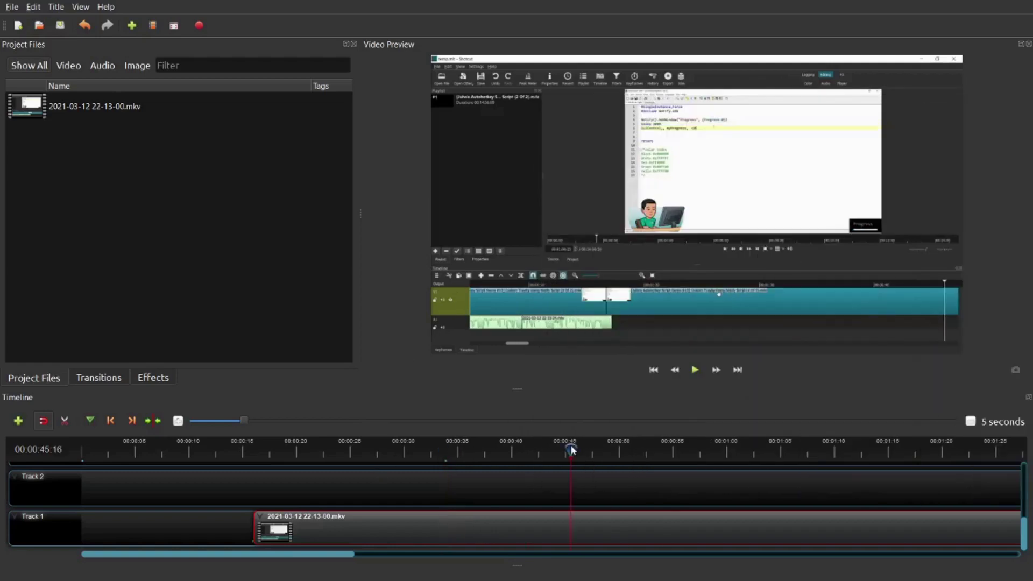
key("ctrl+k")
left_click(754, 451)
key("ctrl+k")
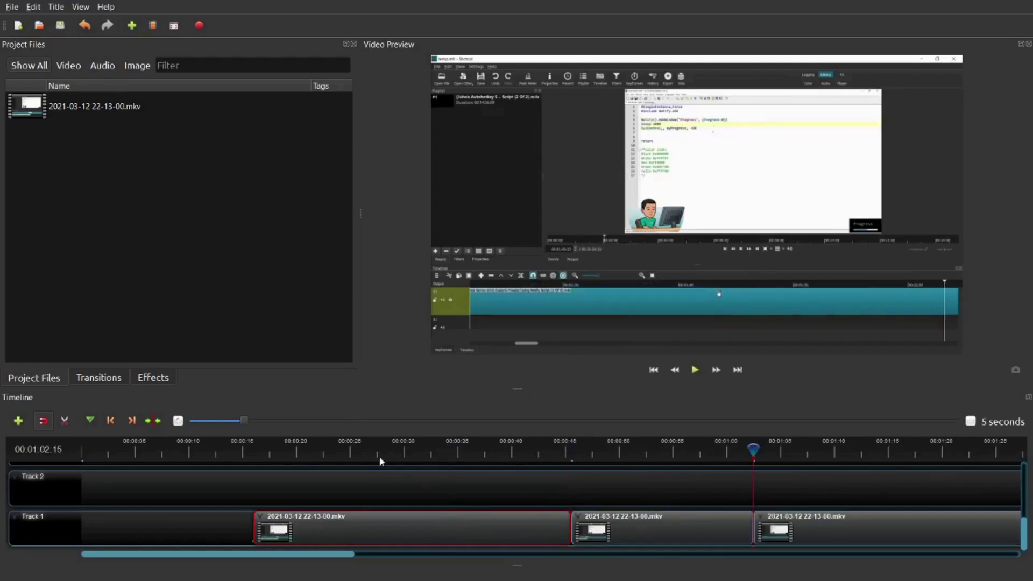
left_click(363, 449)
key("ctrl+k")
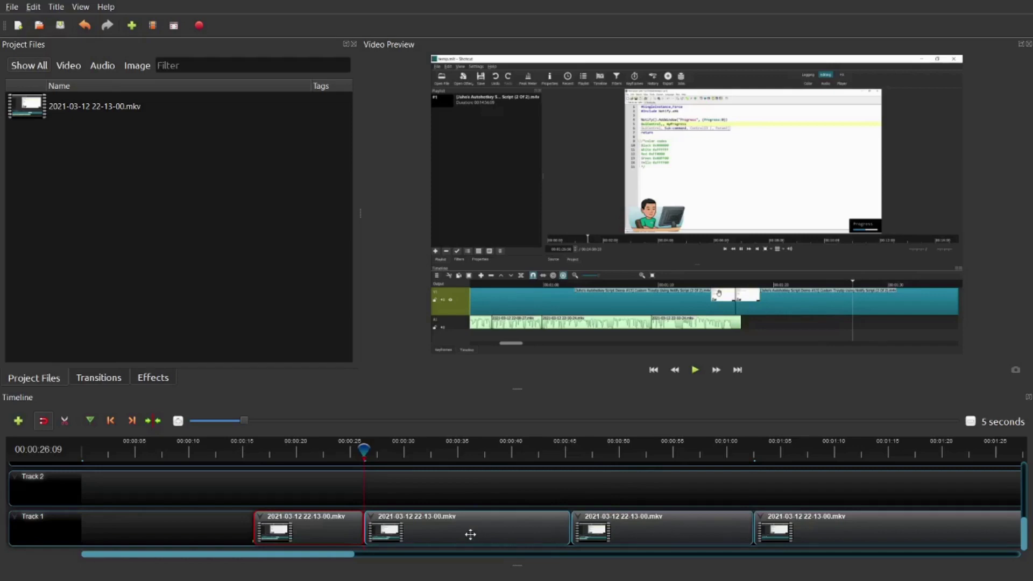
Step: Separate the second clip's audio as Single Clip (all channels)
right_click(424, 524)
left_click(395, 492)
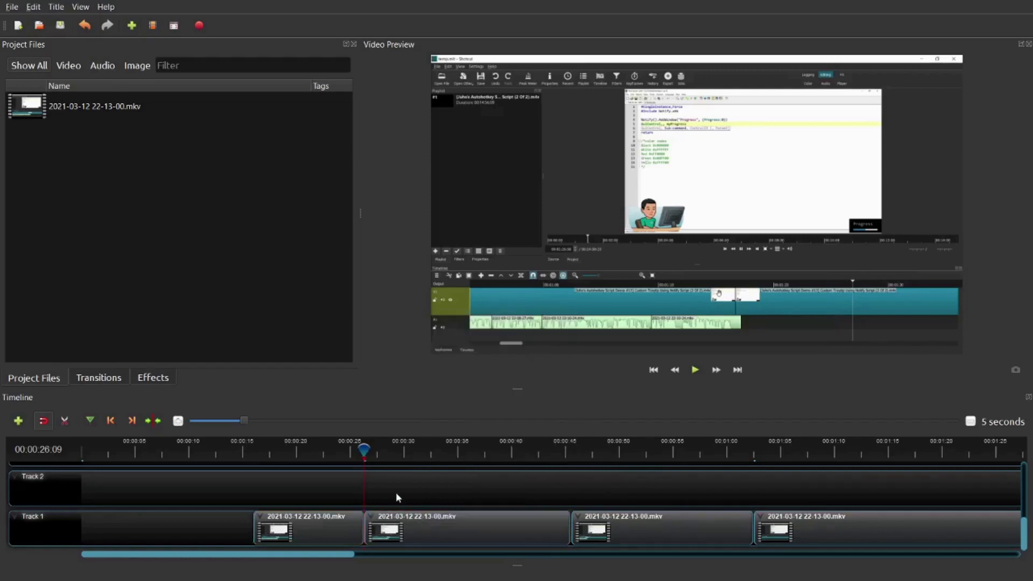
right_click(455, 521)
mouse_move(522, 436)
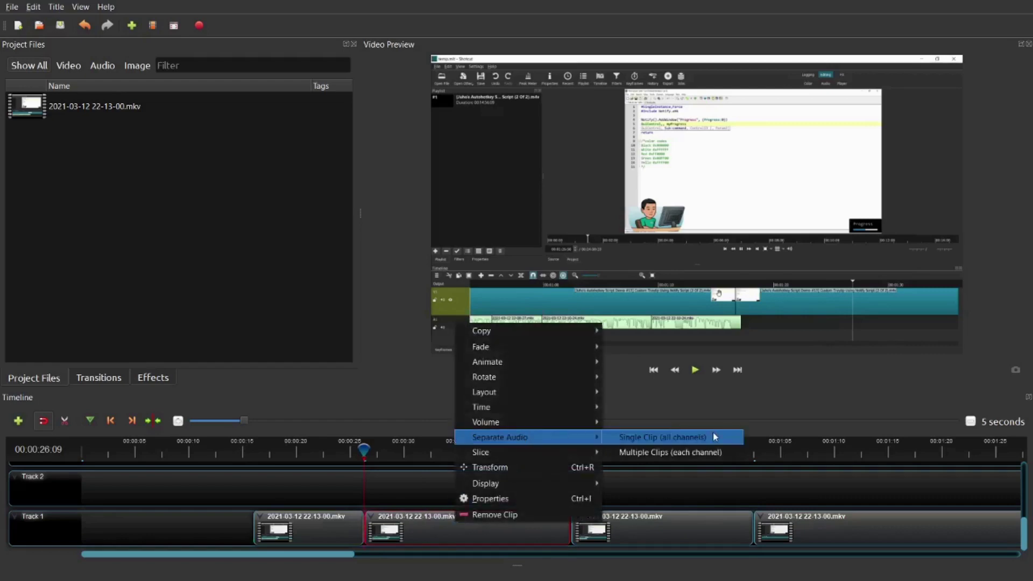
left_click(715, 437)
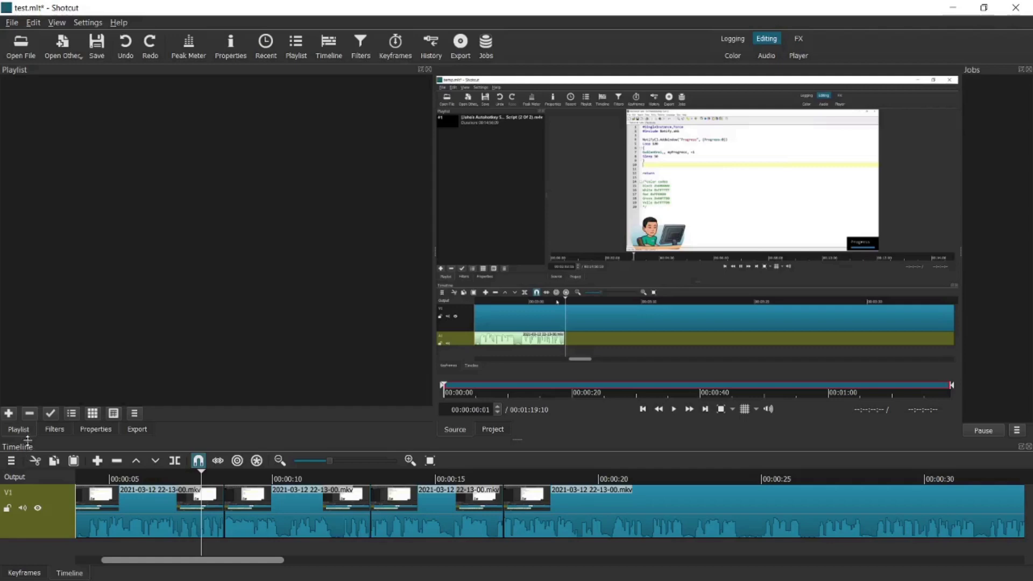
Step: Add an A1 audio track via Track Operations and drop a recording onto it
left_click(11, 461)
mouse_move(39, 466)
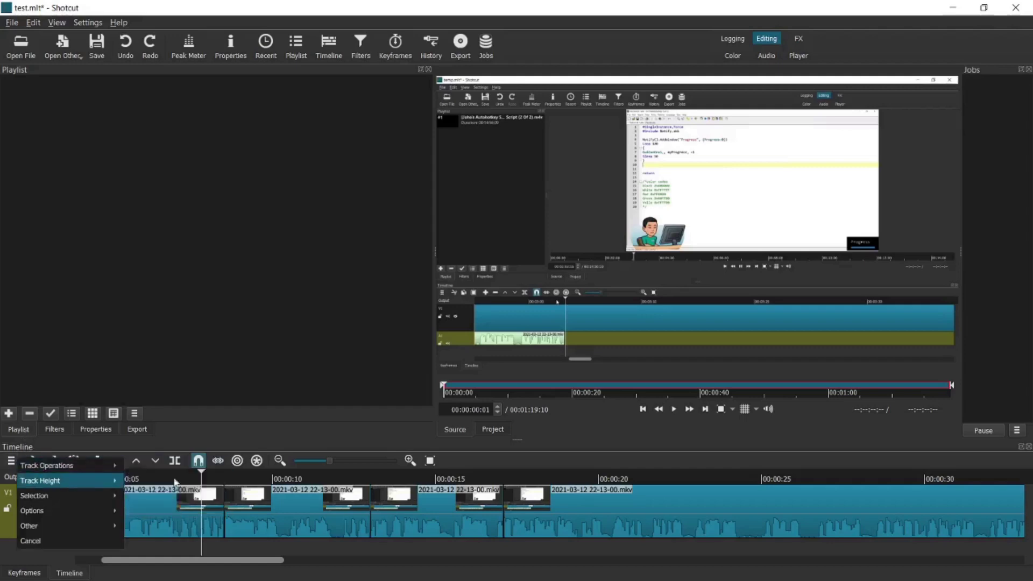
left_click(163, 471)
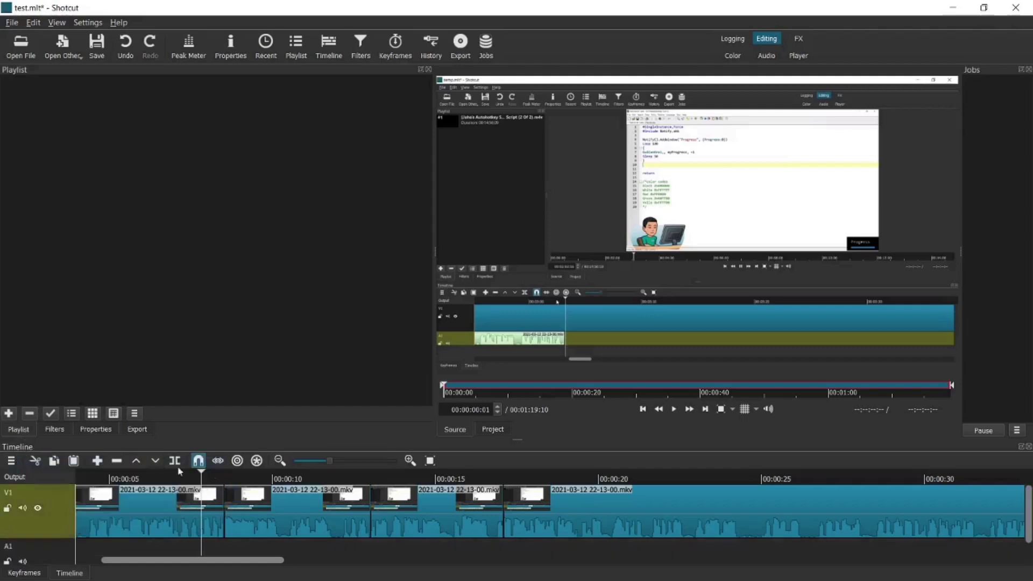
left_click_drag(1029, 511, 1029, 544)
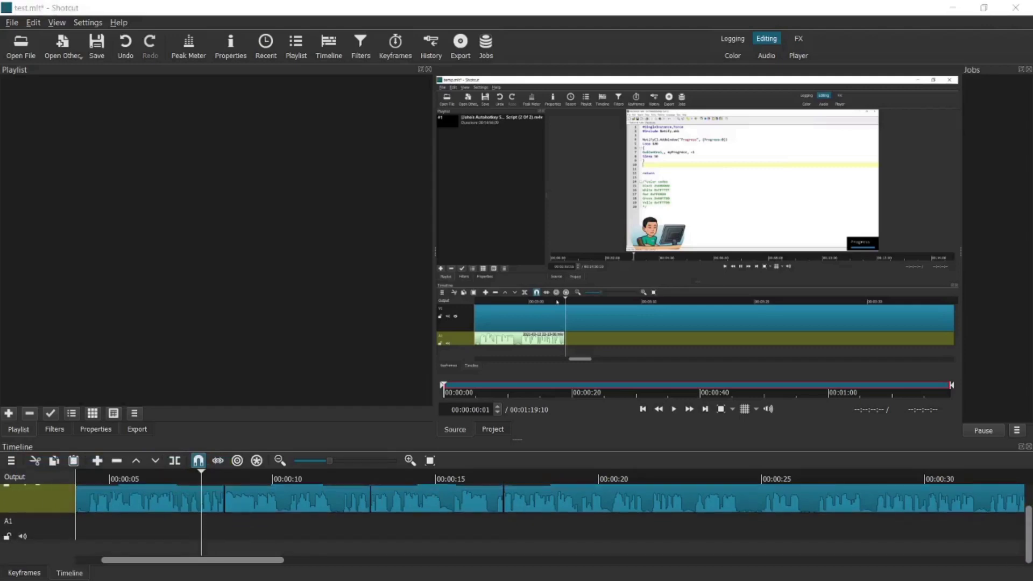
left_click_drag(379, 492, 315, 519)
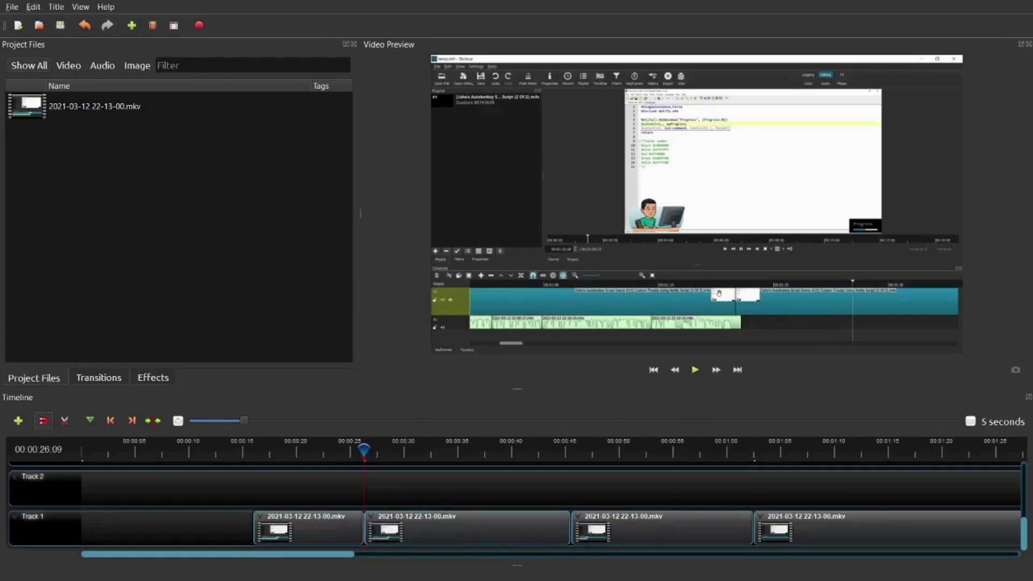
key("alt+Tab")
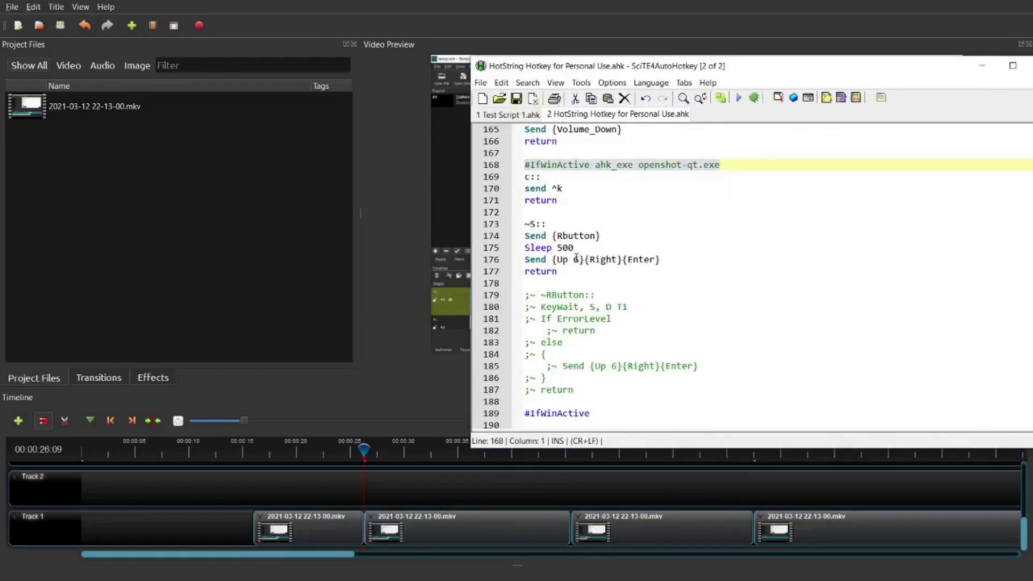
left_click(494, 222)
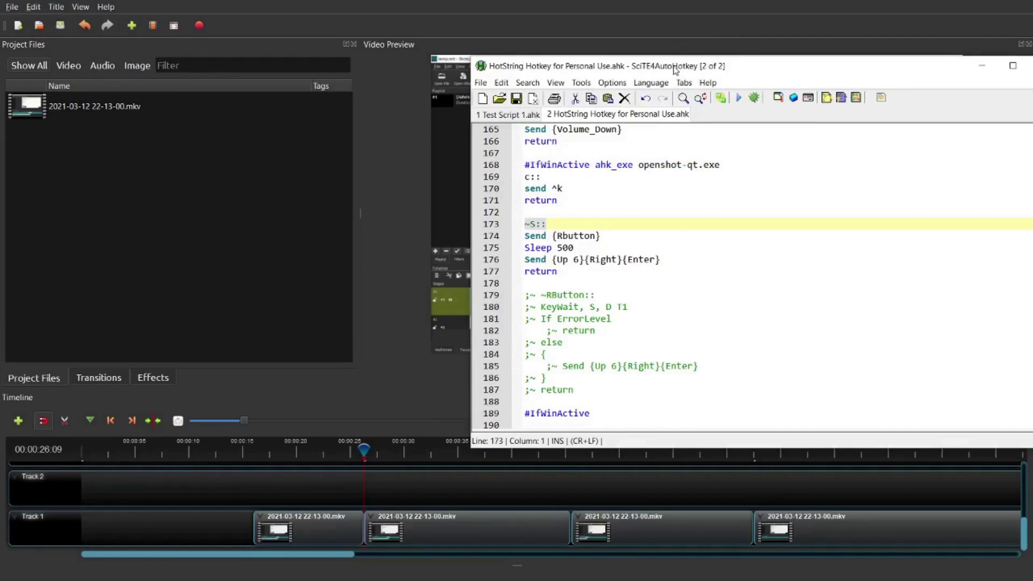
key("alt+Tab")
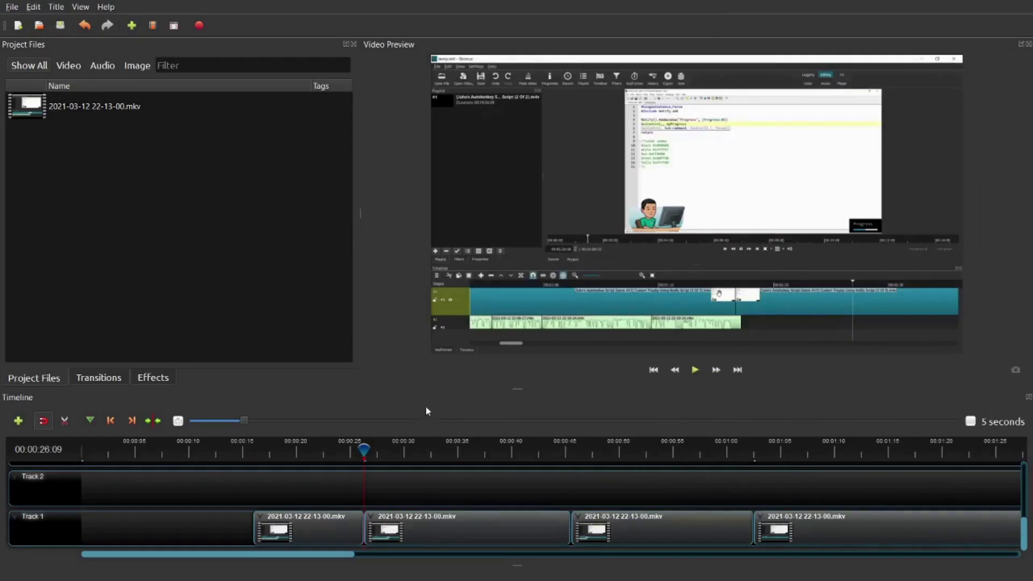
Step: Separate audio of the second and third Track 1 clips as Single Clip (all channels)
right_click(448, 531)
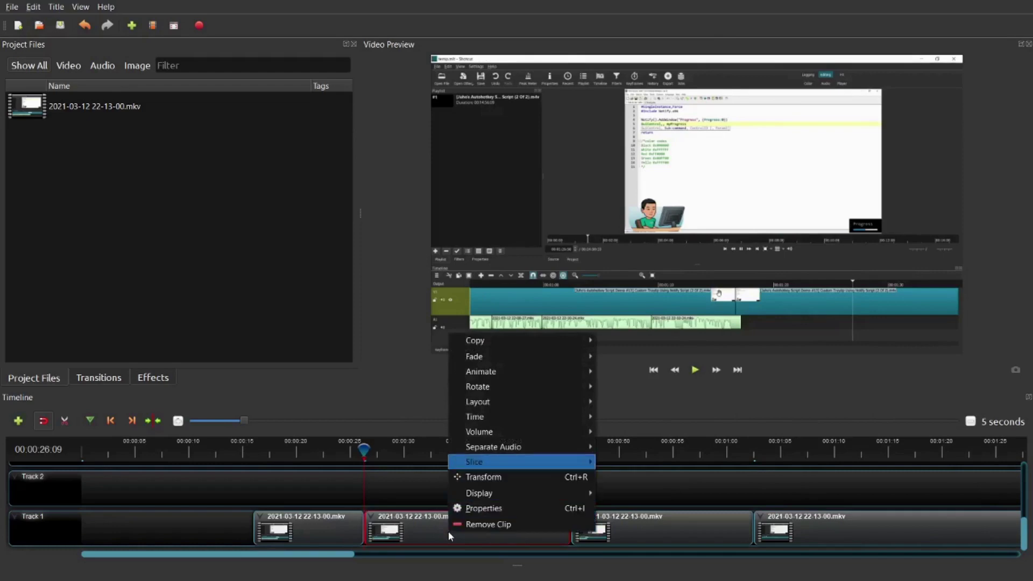
key("Up")
key("Right")
key("Return")
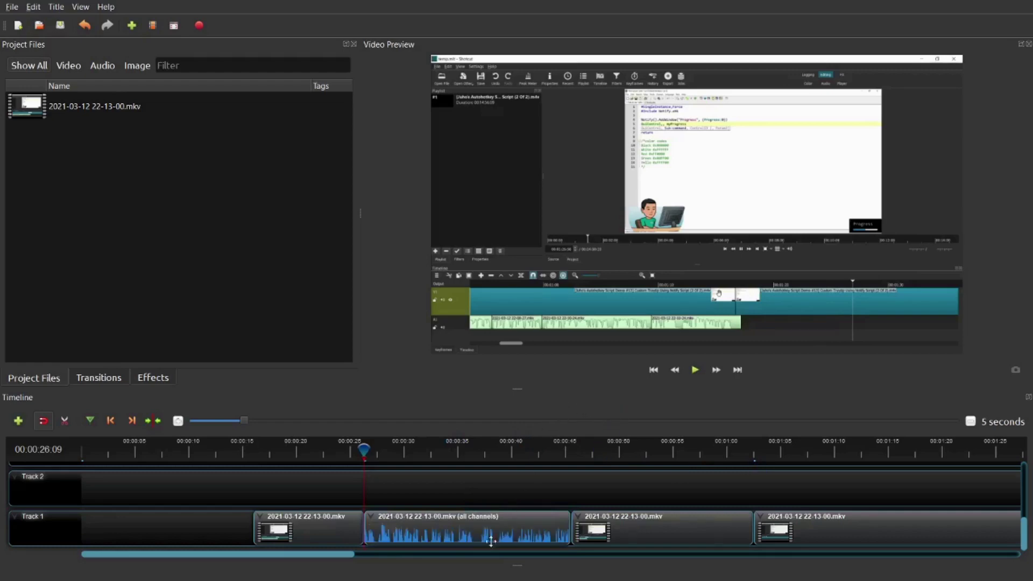
right_click(644, 530)
key("Return")
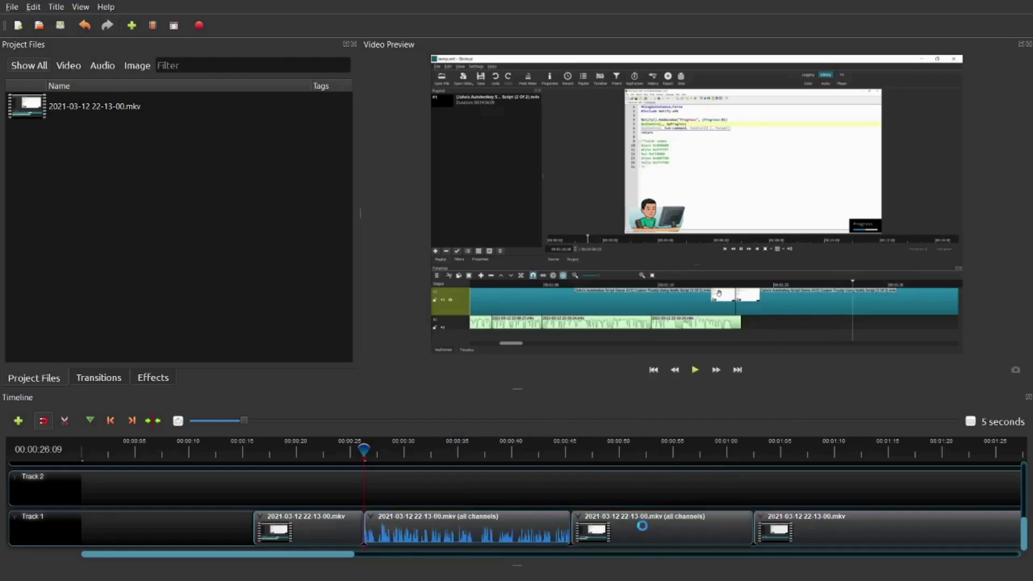